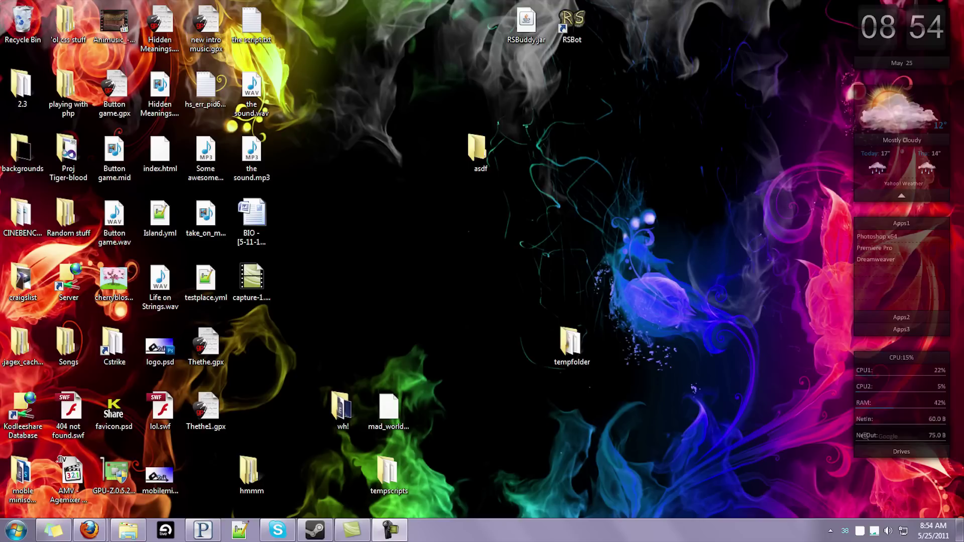
Step: Open the folder C:\Windows\System32\drivers\etc in the file explorer
click(16, 530)
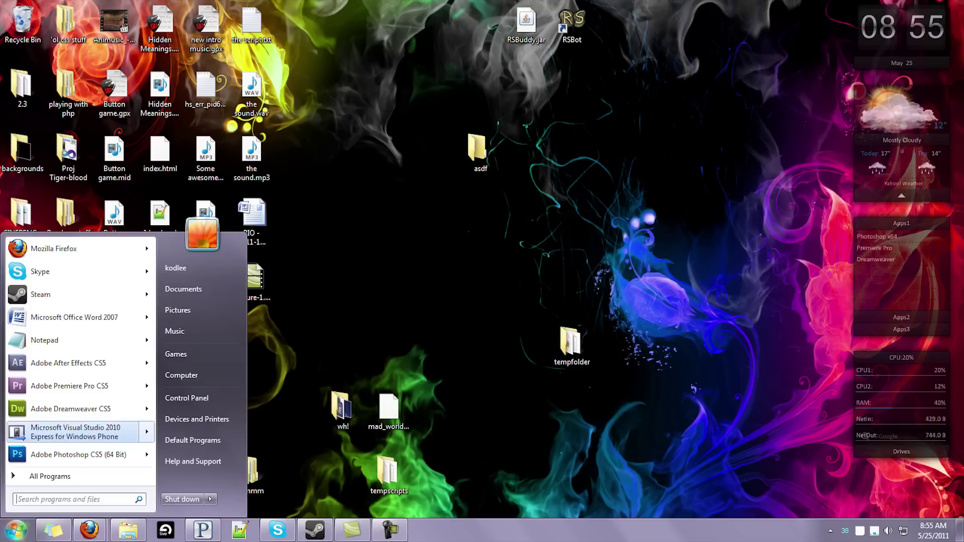
click(181, 375)
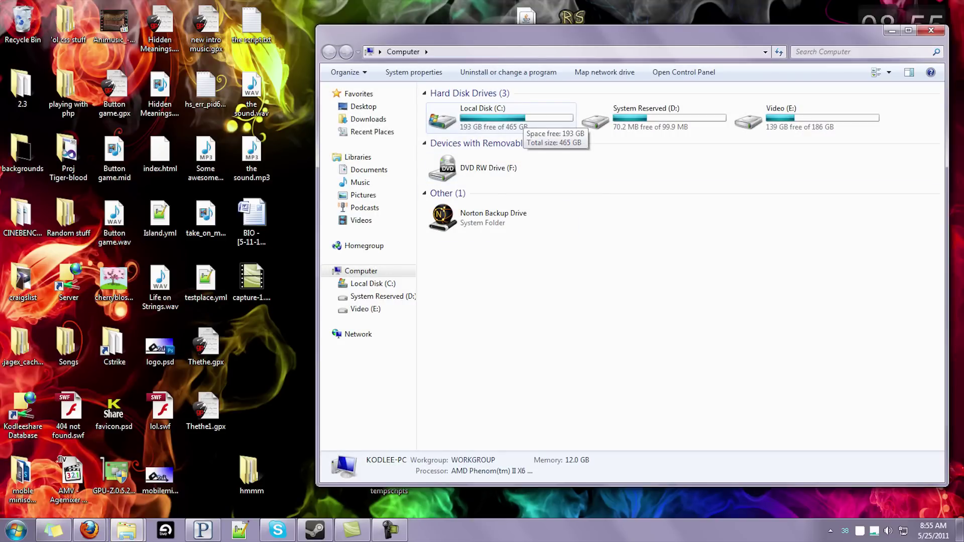
double_click(525, 120)
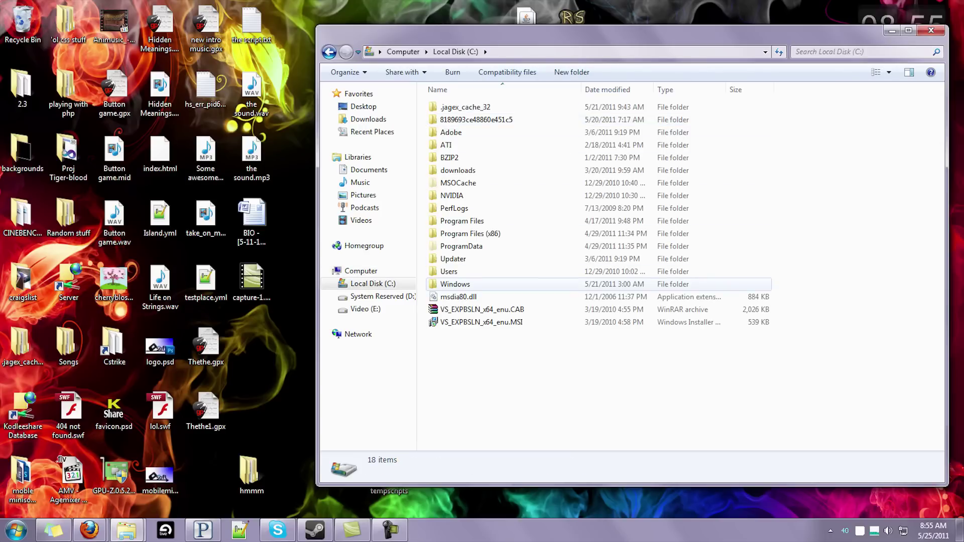
double_click(455, 284)
scroll(455, 291, down, 5)
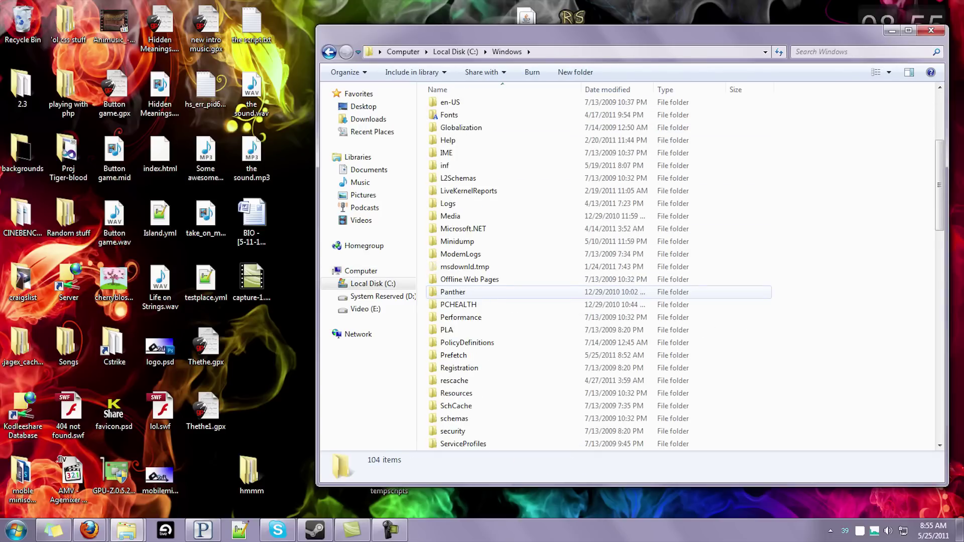
scroll(455, 292, down, 5)
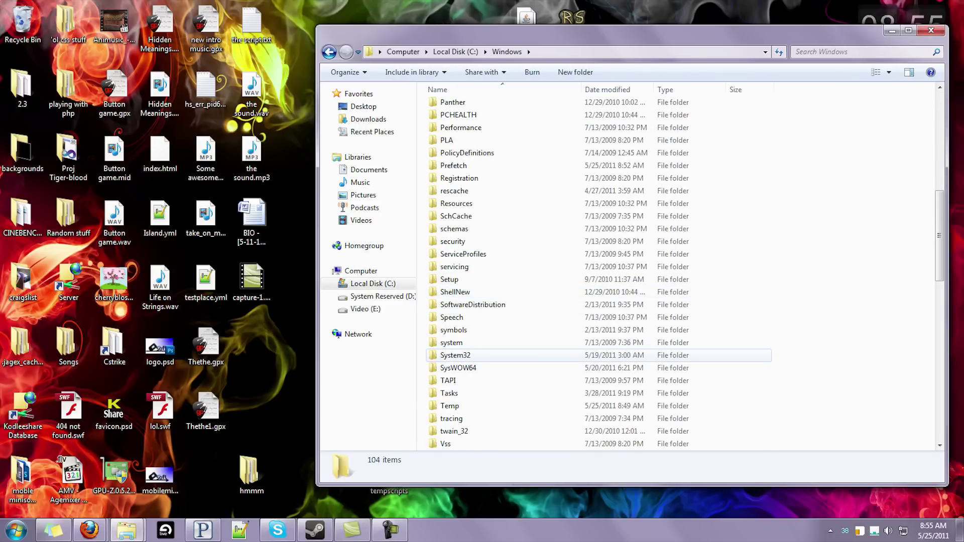
double_click(455, 356)
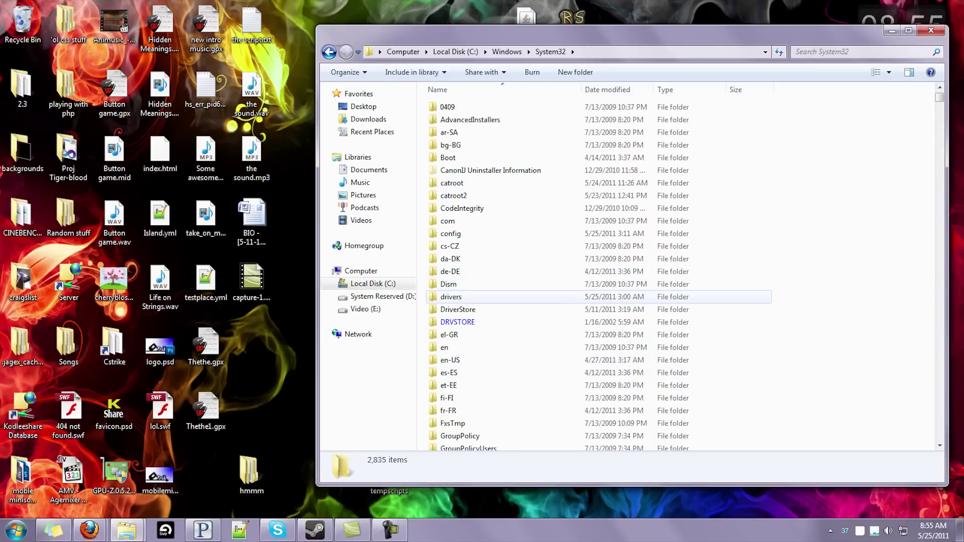
double_click(451, 297)
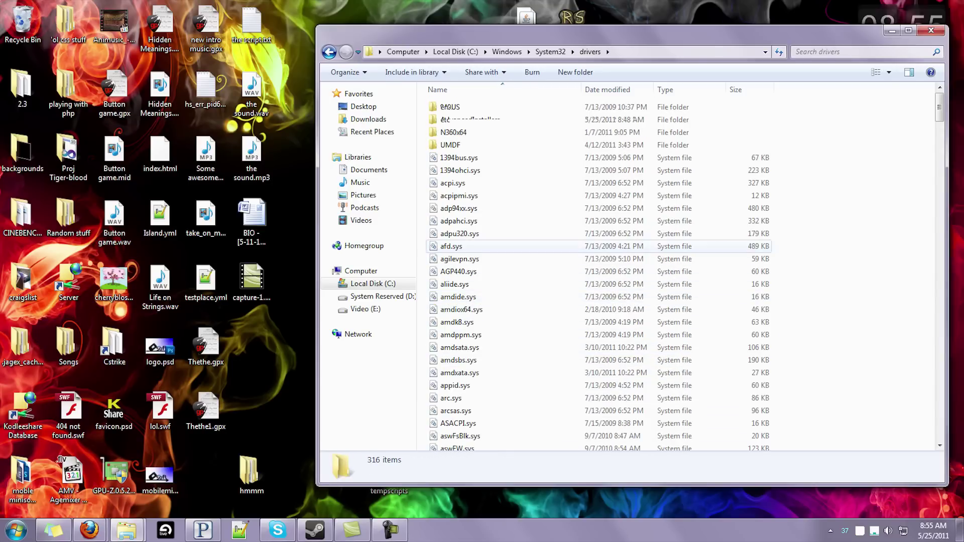
double_click(445, 119)
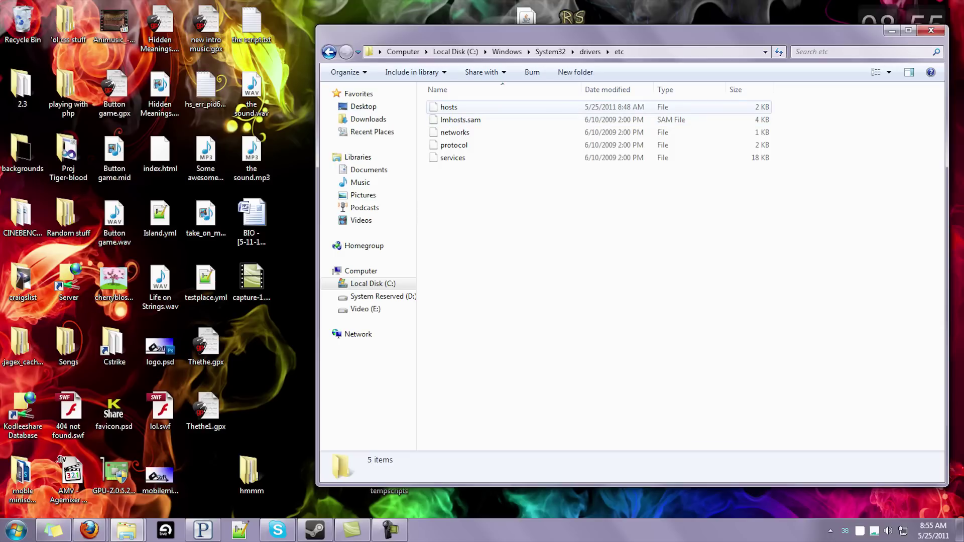
Step: Open the hosts file from the etc folder with Notepad
click(448, 107)
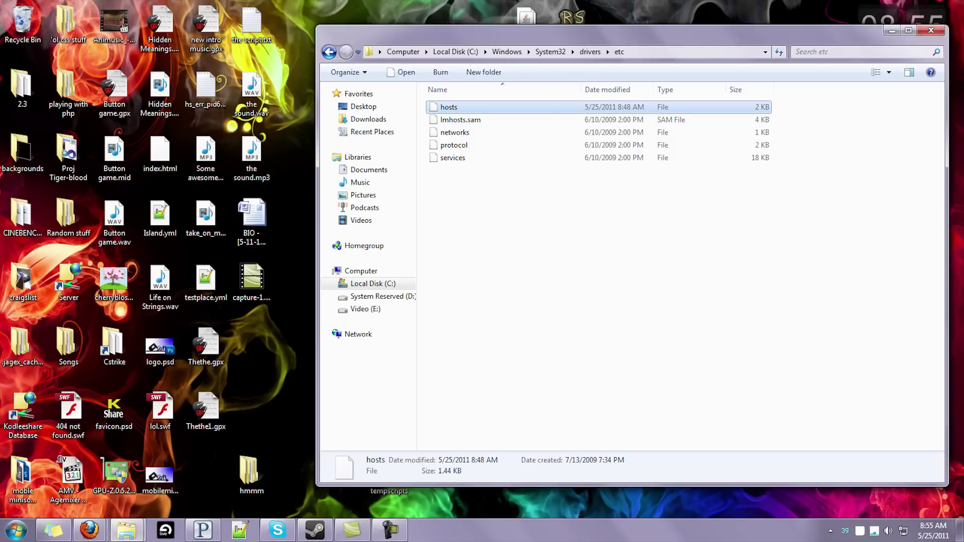
double_click(448, 107)
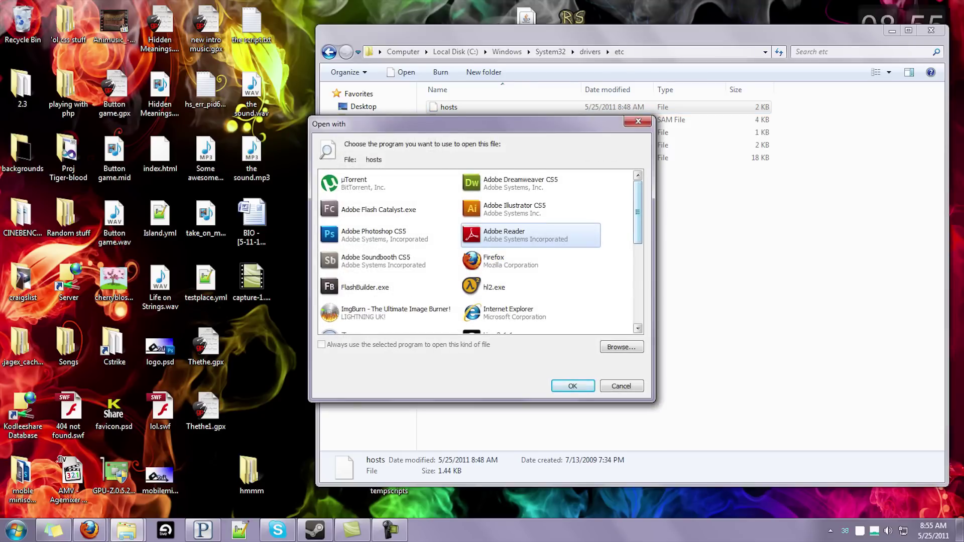
drag(638, 212, 637, 278)
click(531, 235)
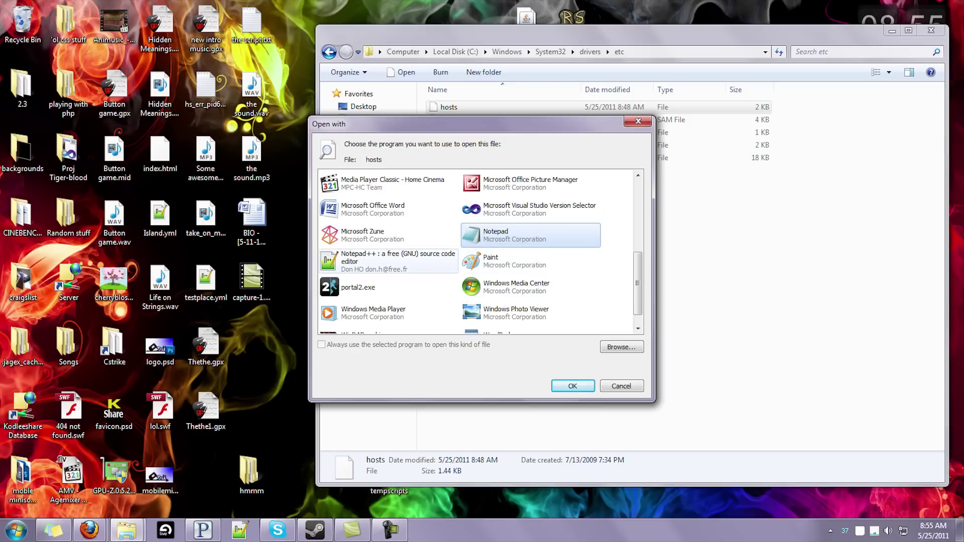
click(572, 386)
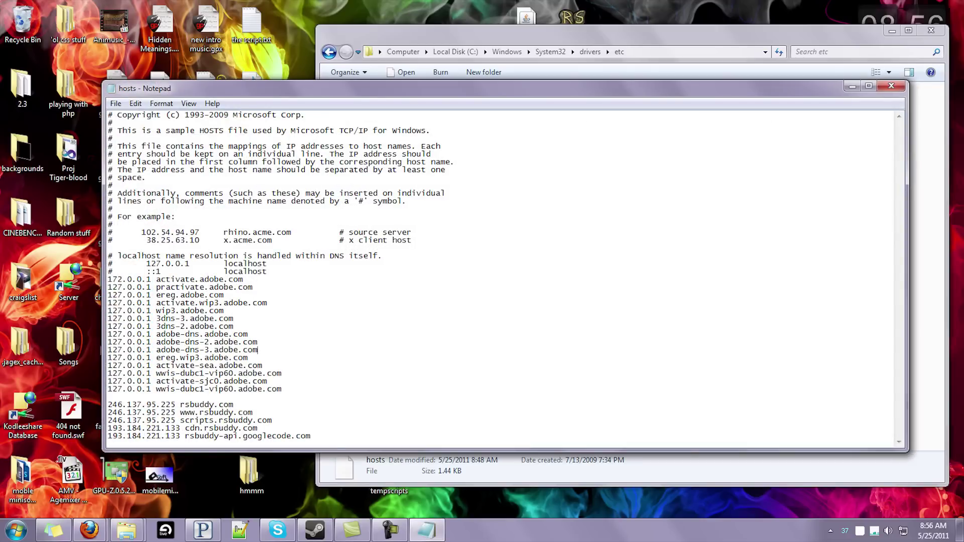
Step: Delete the five rsbuddy lines and the blank line above them from the end of the hosts file
drag(108, 404, 312, 436)
click(140, 403)
drag(311, 436, 108, 399)
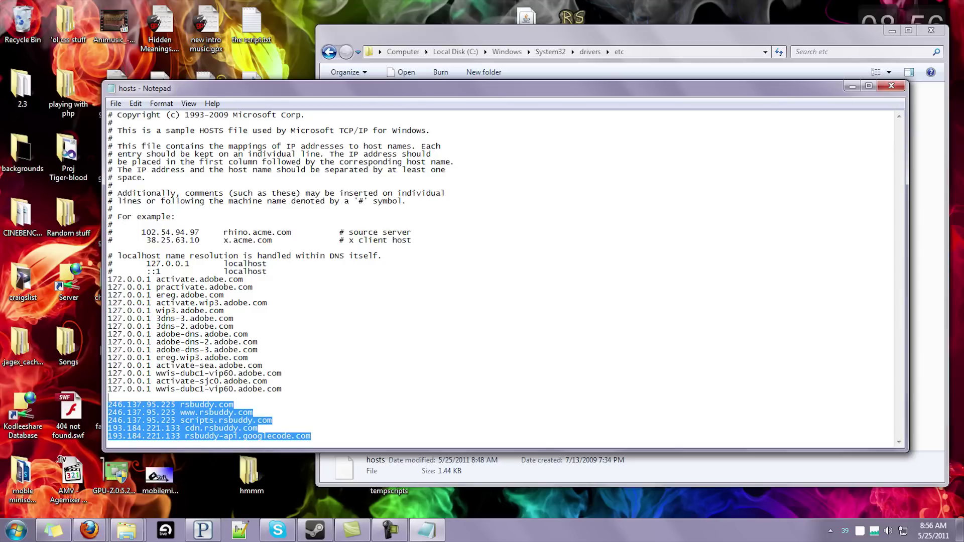
key(BackSpace)
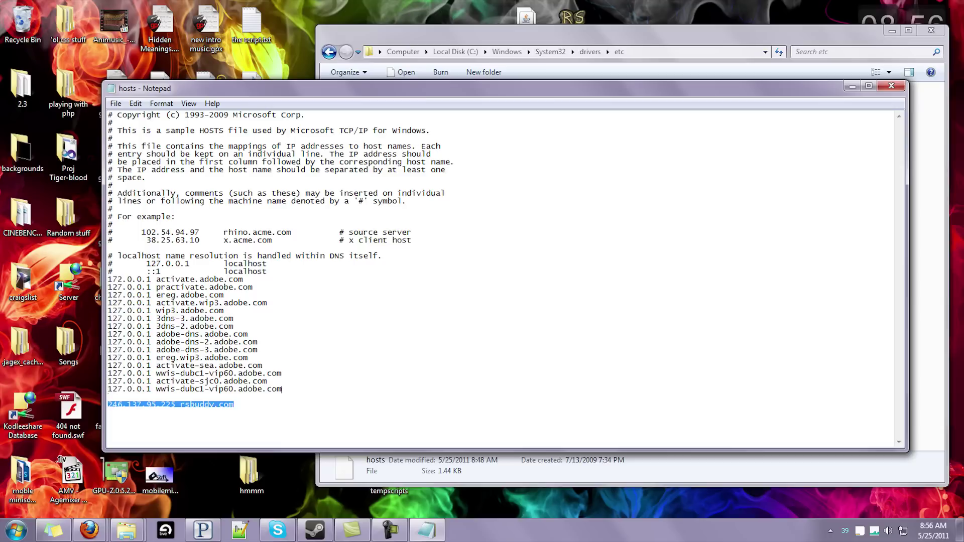
key(BackSpace)
key(BackSpace)
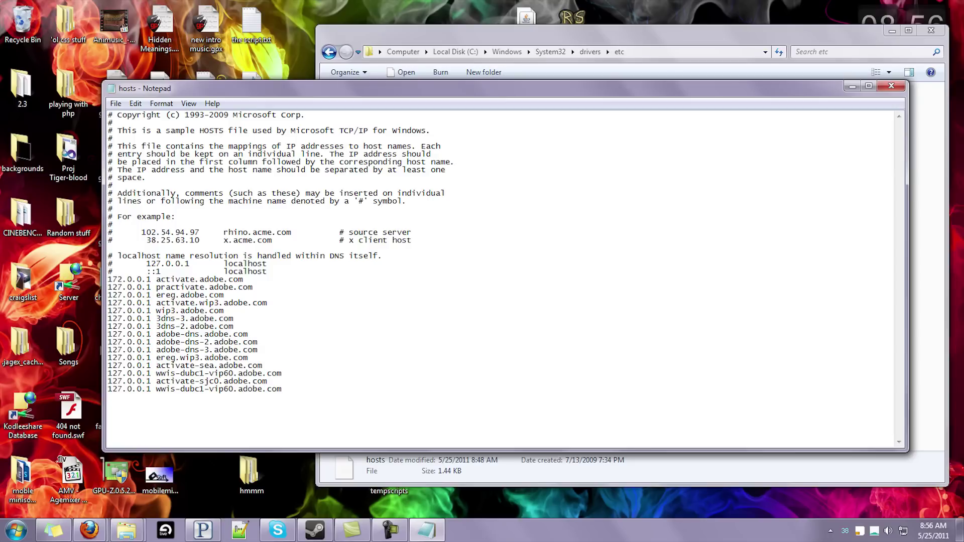
Step: Save the edited hosts file to the Desktop as hosts.txt, with the file type set to All Files
key(alt)
click(115, 103)
key(Down)
key(Down)
key(Down)
key(Down)
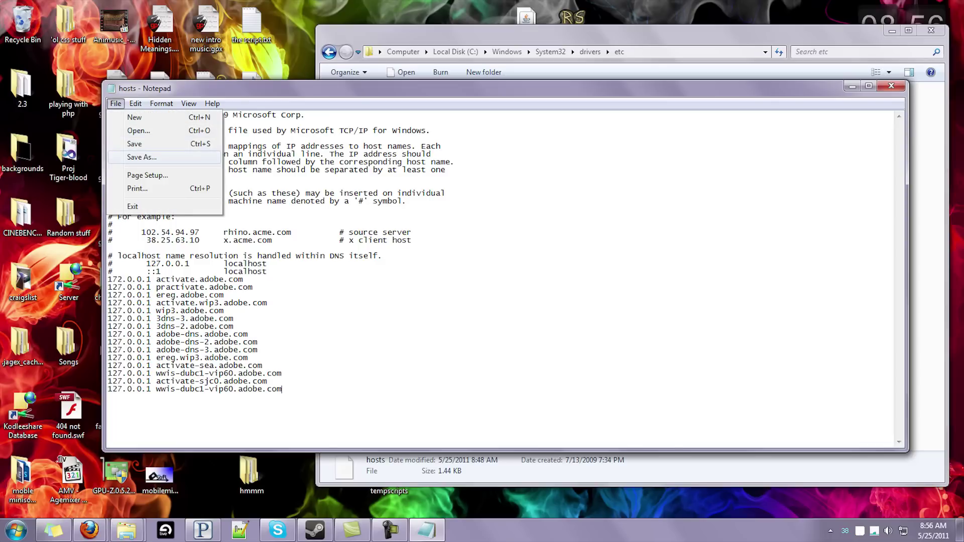
key(Return)
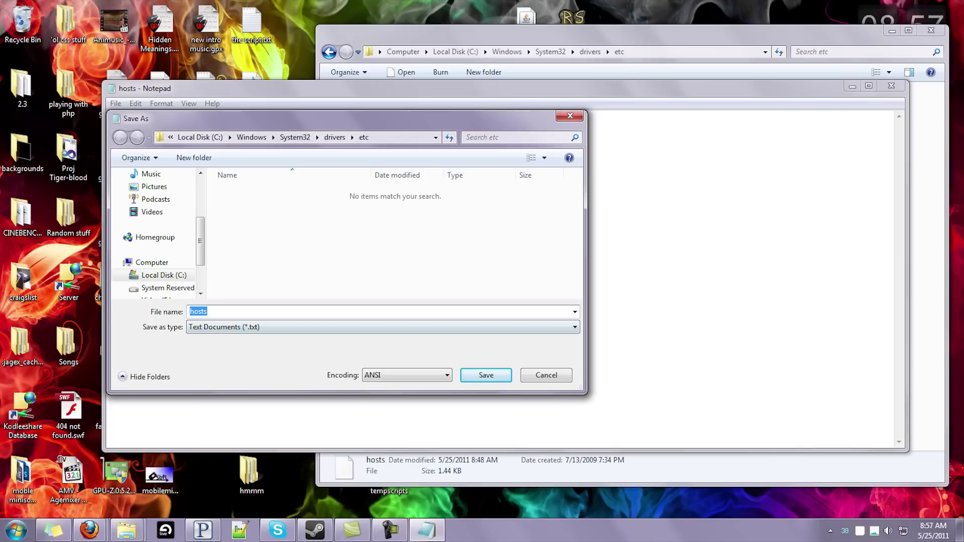
click(383, 327)
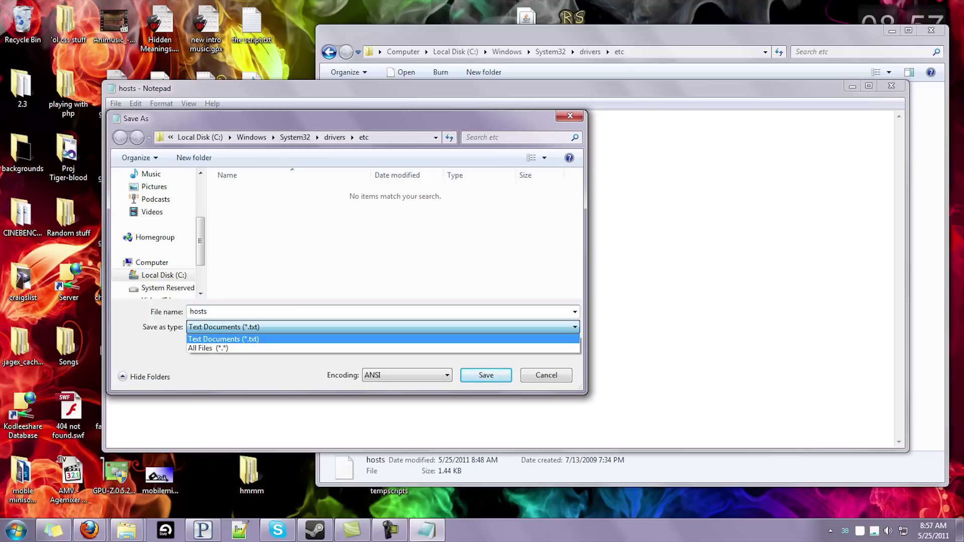
click(382, 348)
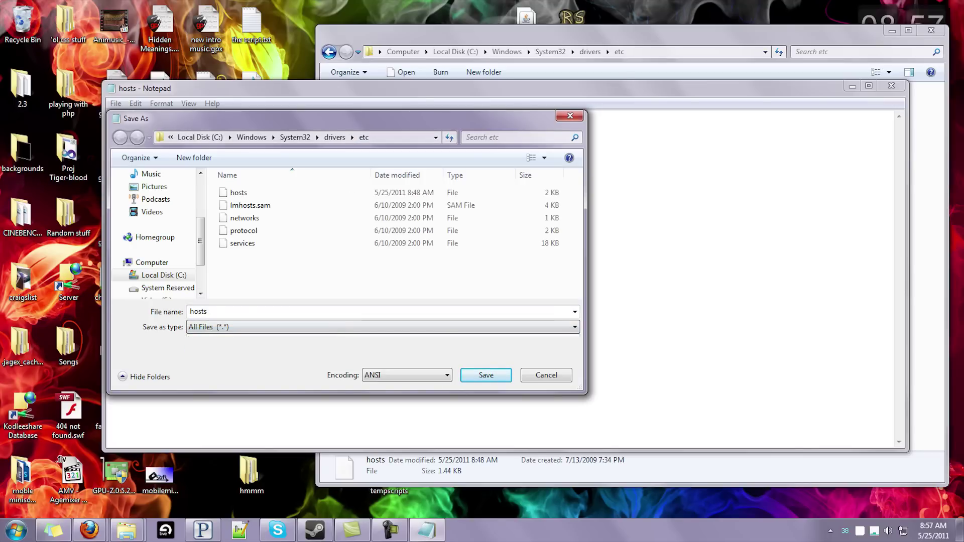
scroll(151, 231, up, 3)
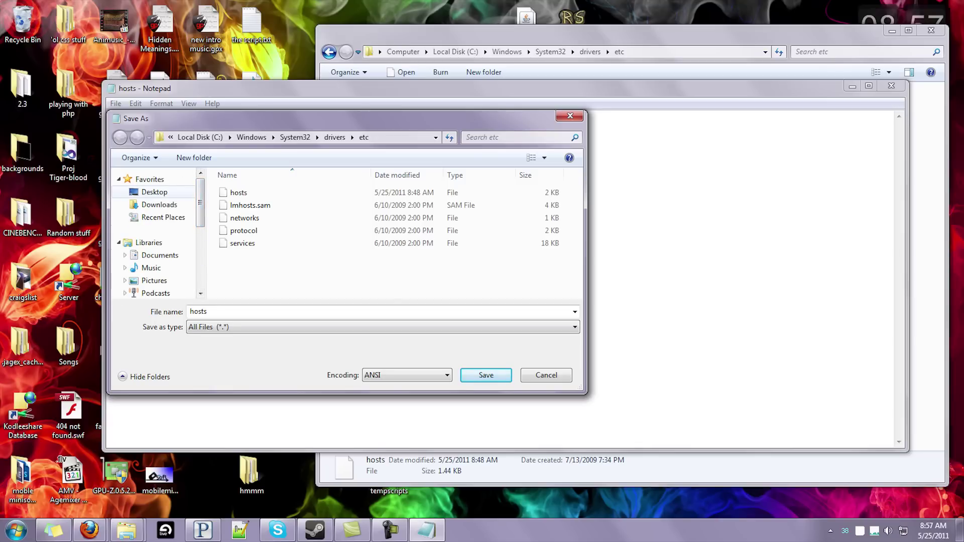
click(154, 192)
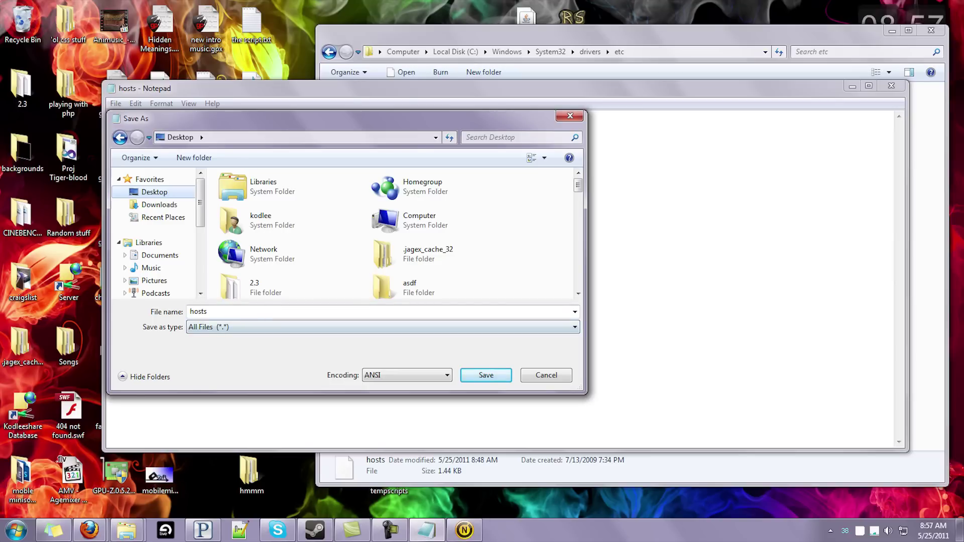
key(Return)
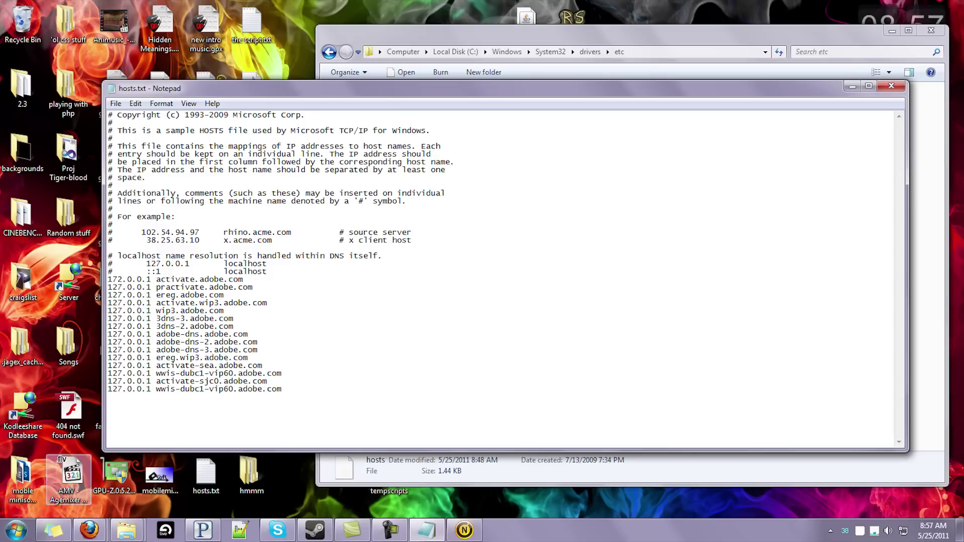
Step: Check the advanced view settings in the Control Panel's Folder Options for hiding extensions of known file types
right_click(624, 37)
click(16, 530)
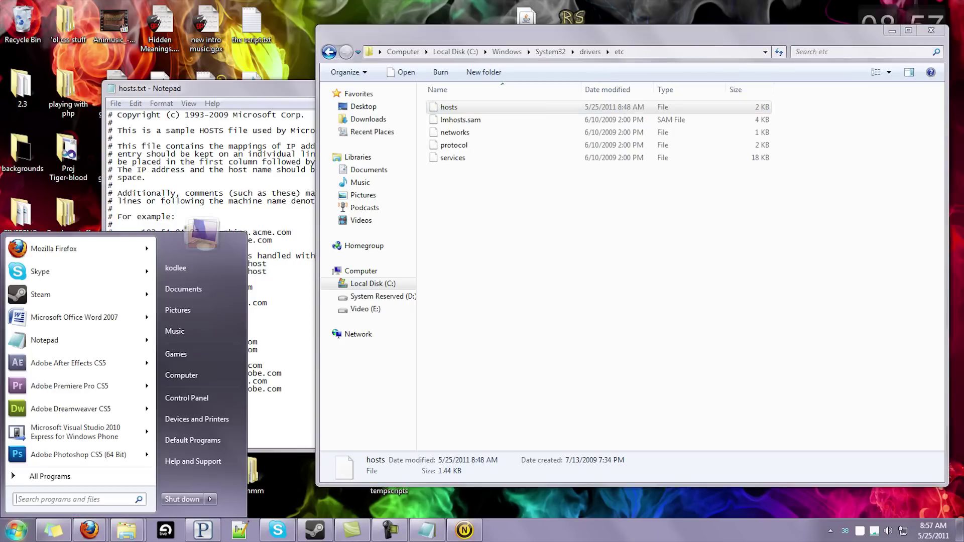
click(187, 397)
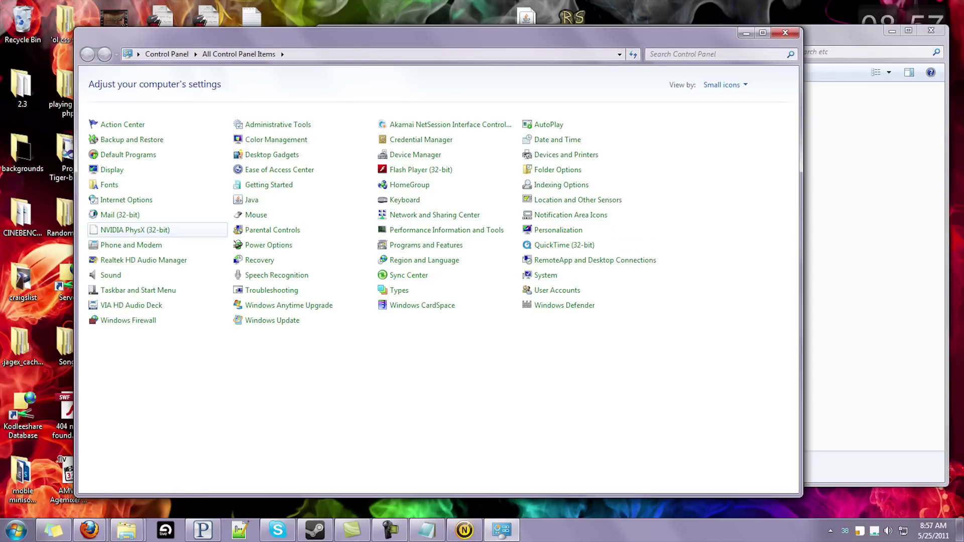
drag(301, 36, 470, 13)
click(726, 146)
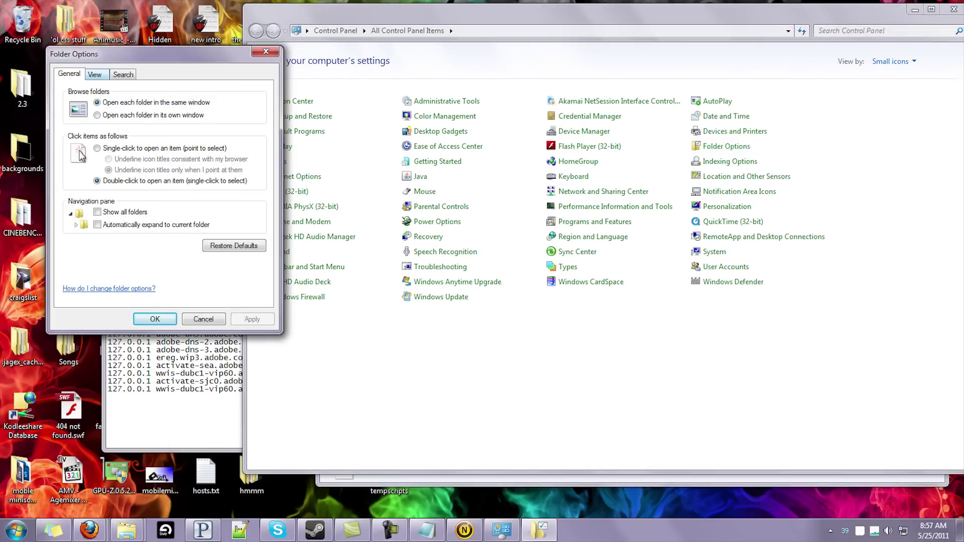
click(94, 74)
scroll(161, 216, down, 4)
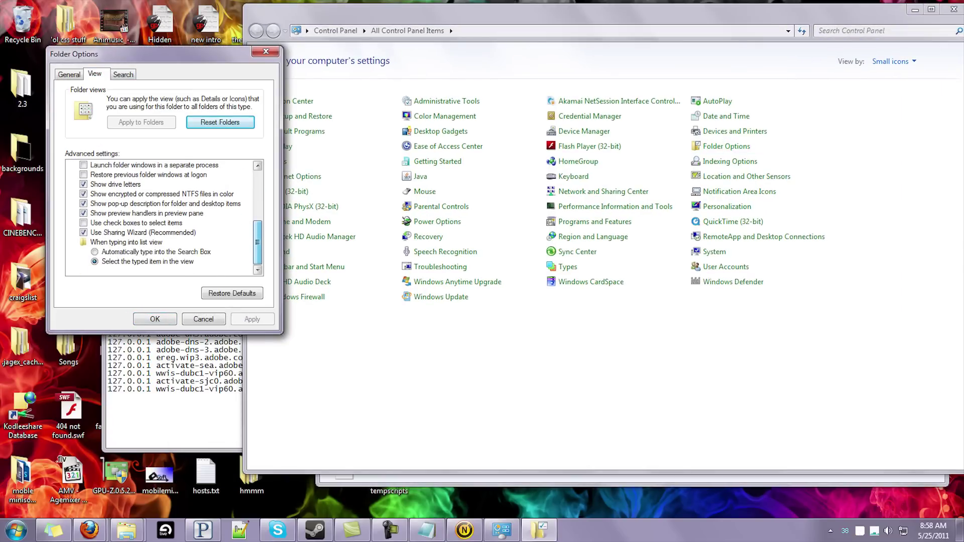
scroll(161, 216, up, 2)
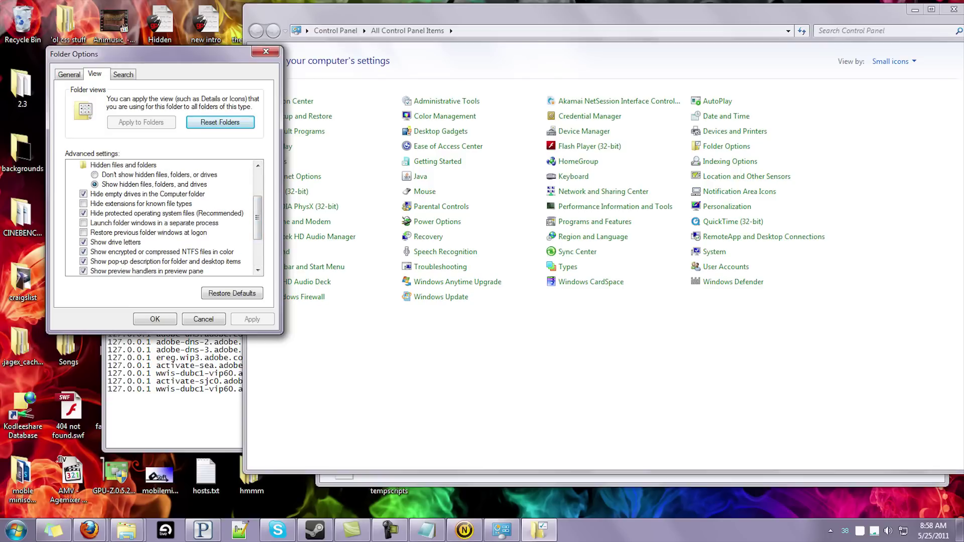
click(154, 319)
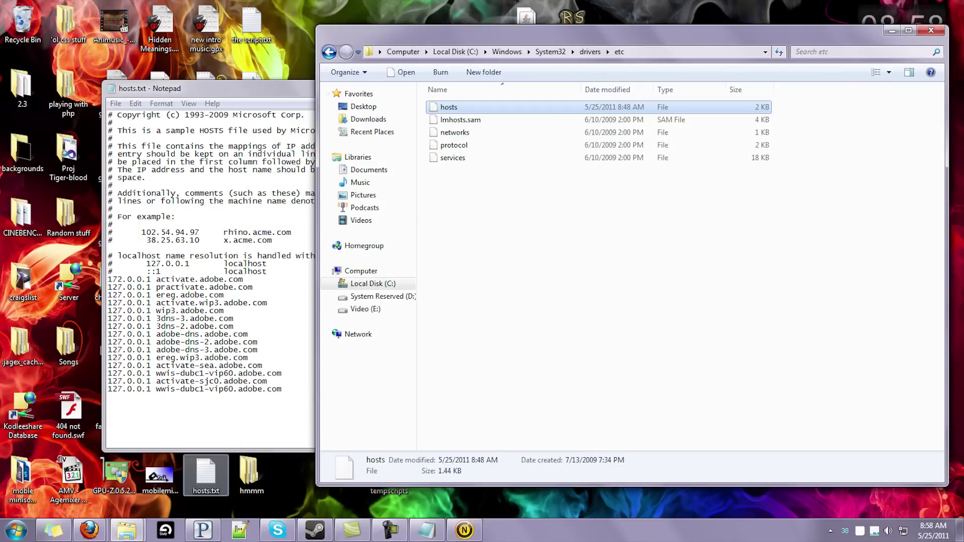
Step: With Notepad closed, rename the desktop file hosts.txt to hosts and move its icon beside the hmmm folder
click(166, 257)
click(891, 86)
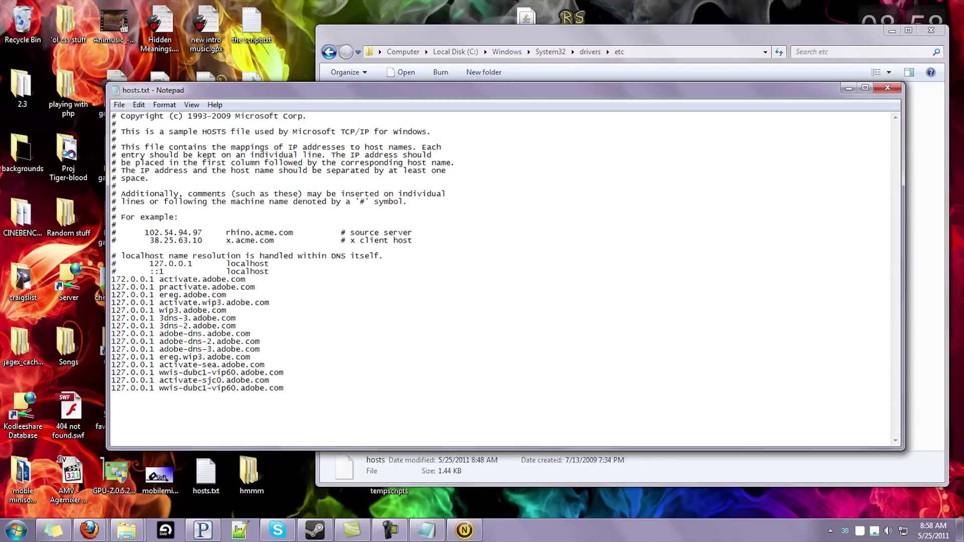
click(210, 475)
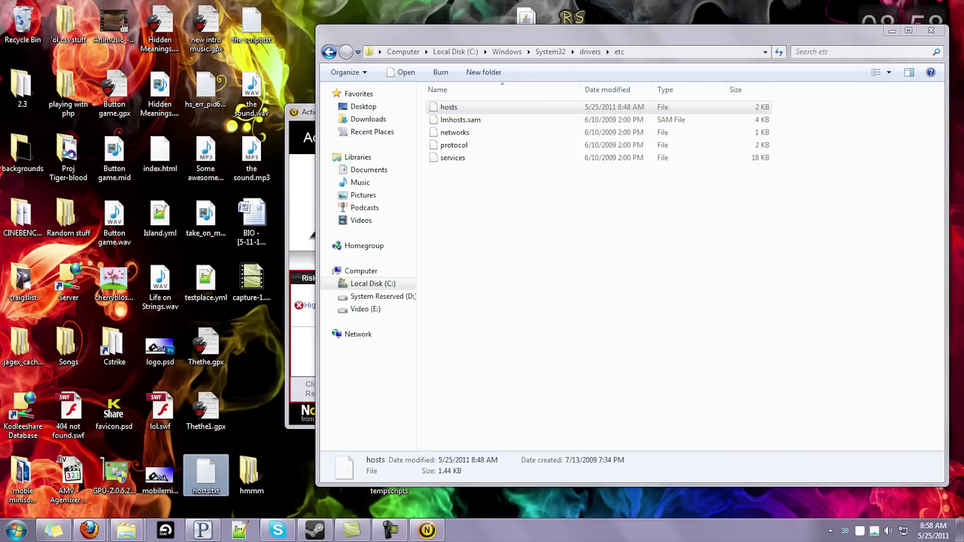
key(F2)
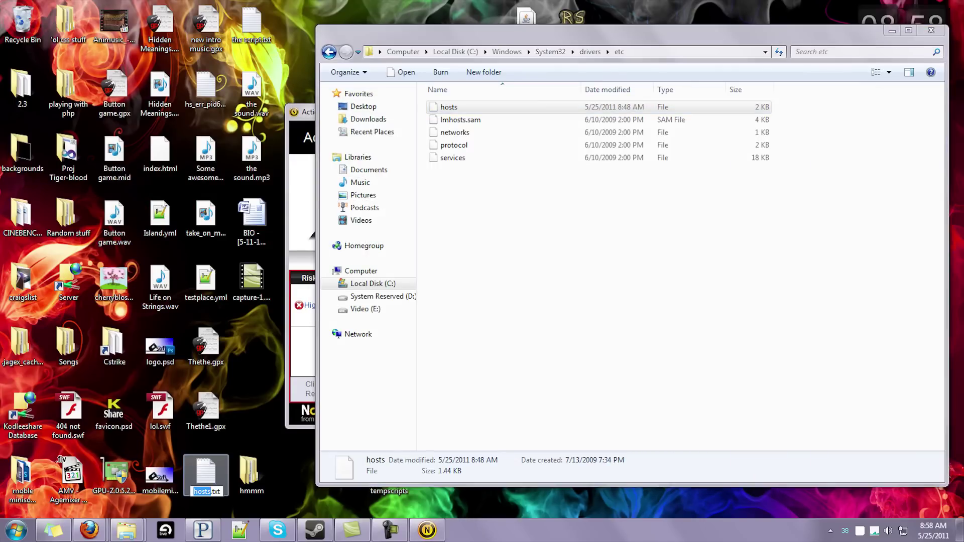
key(End)
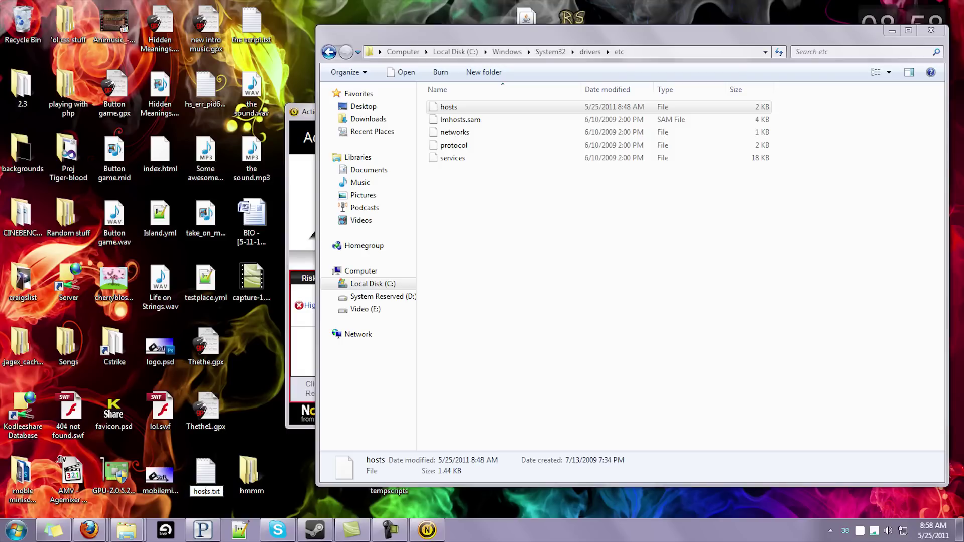
key(BackSpace)
key(BackSpace)
key(BackSpace)
key(Return)
mouse_move(351, 530)
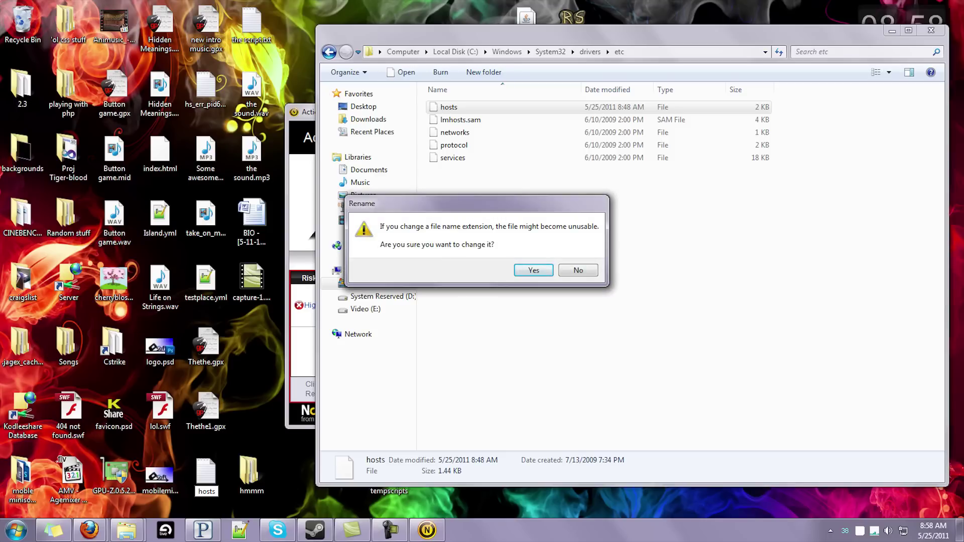
key(Return)
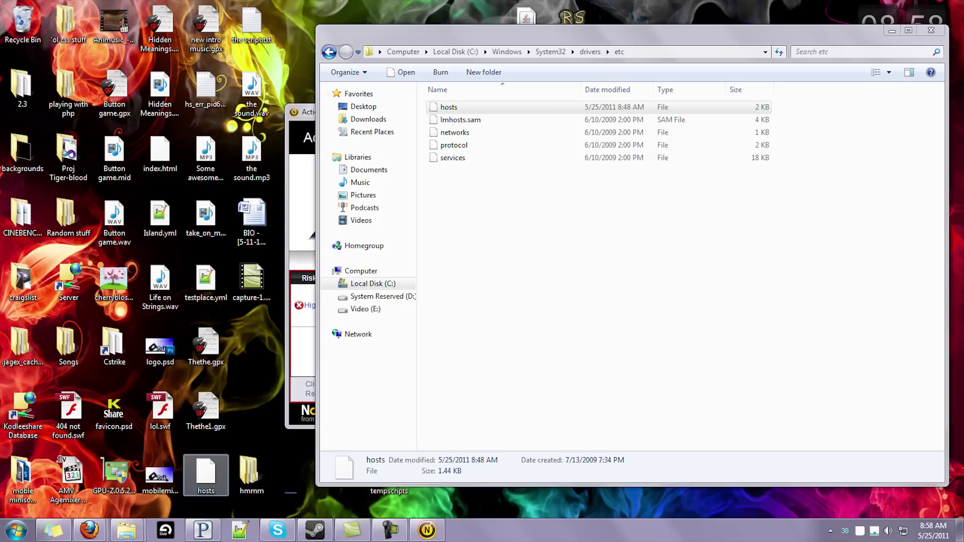
drag(205, 472, 298, 472)
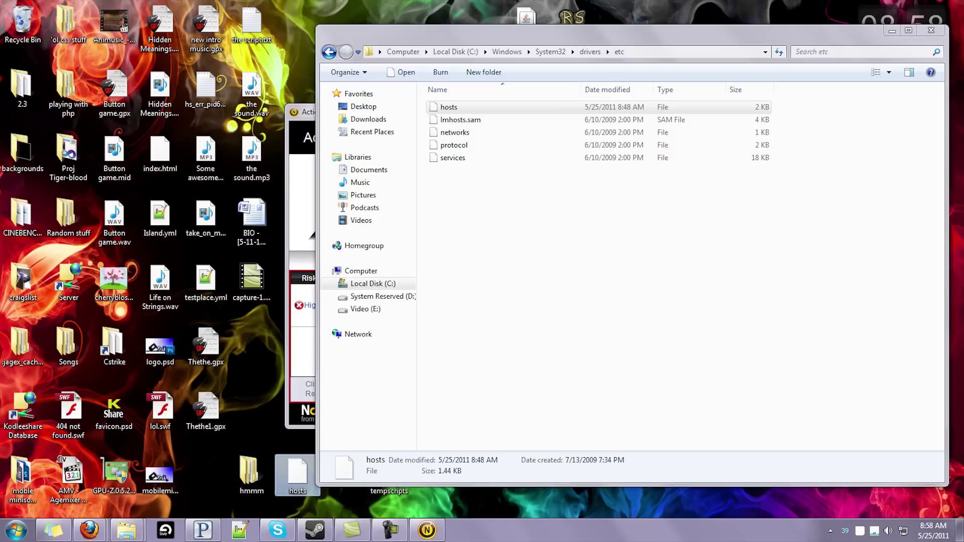
Step: Delete the original hosts file from the etc folder and move the edited hosts file from the desktop into its place
drag(528, 35, 588, 39)
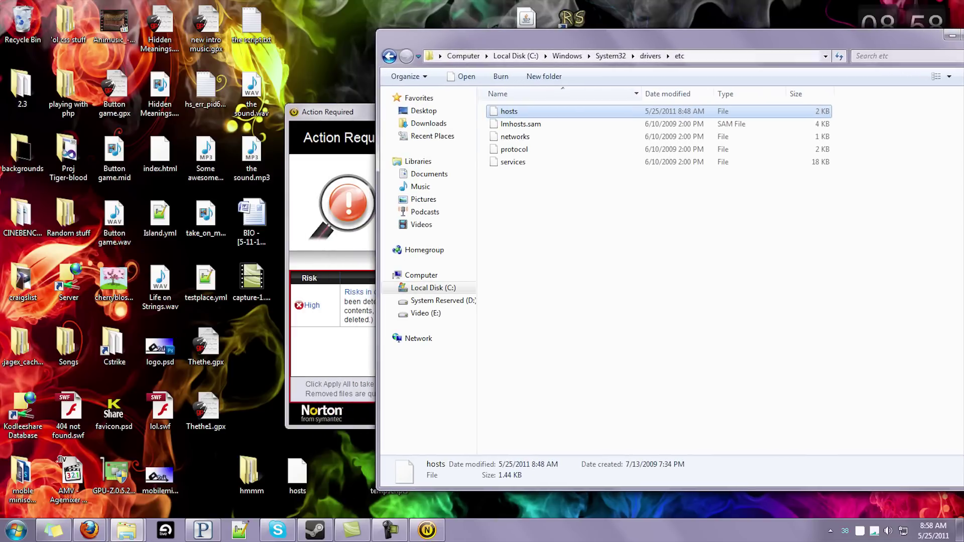
key(F2)
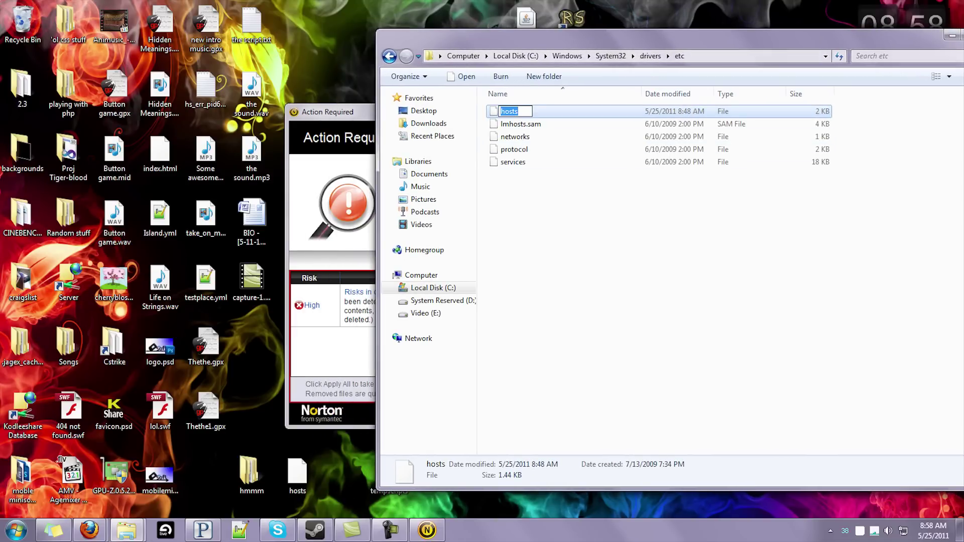
click(602, 226)
click(509, 112)
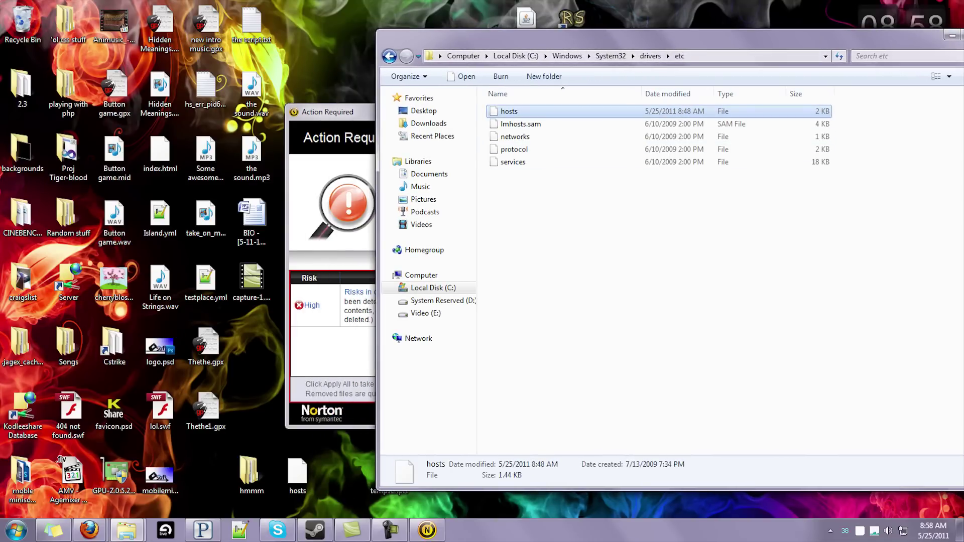
key(Delete)
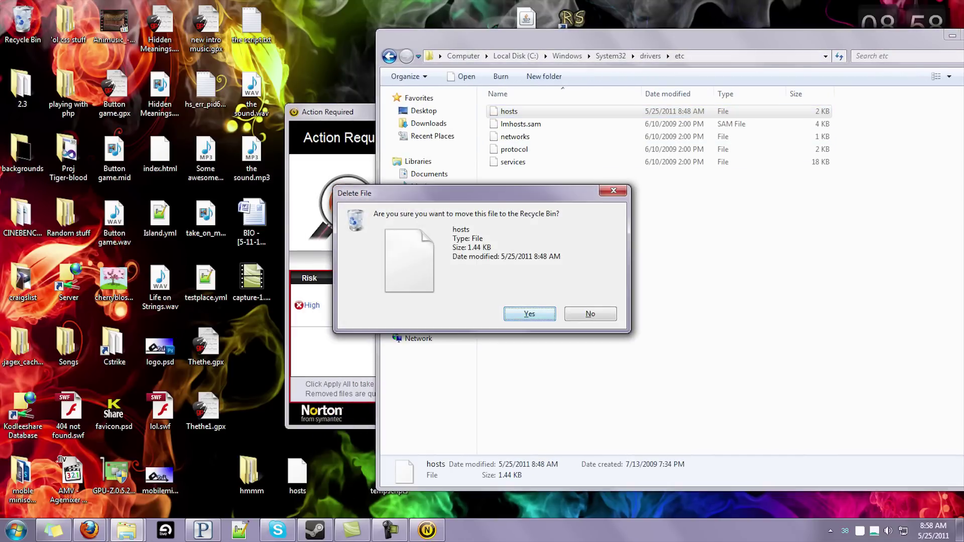
key(Return)
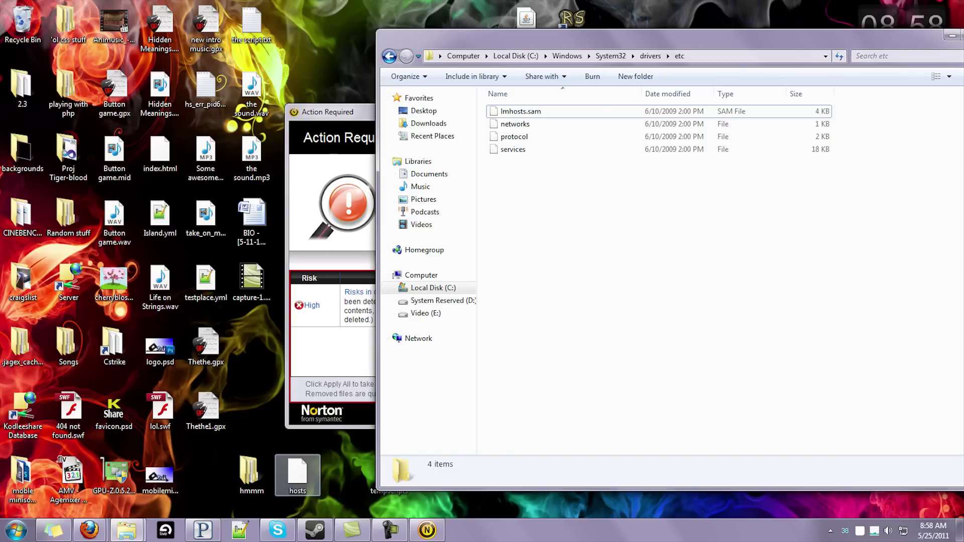
drag(297, 475, 613, 275)
click(468, 314)
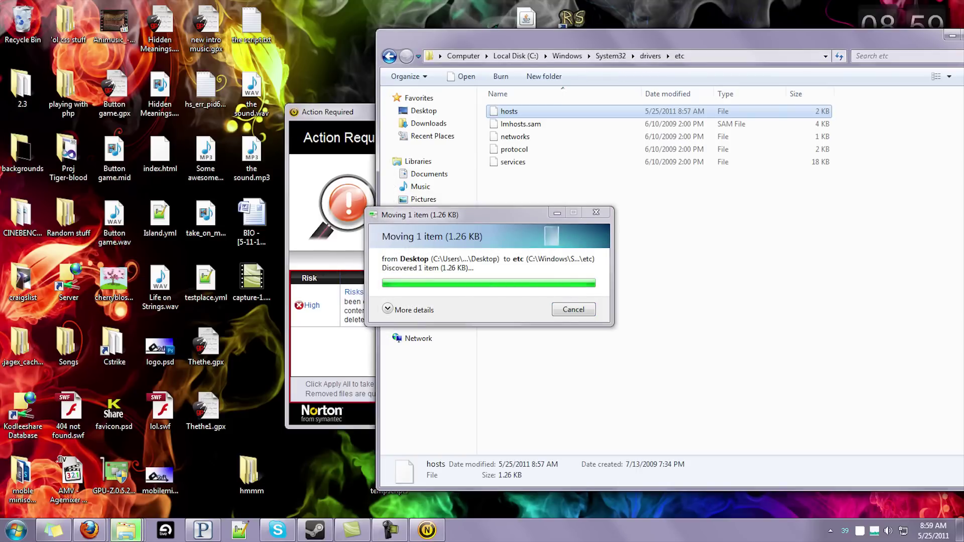
Step: Open the replaced hosts file in Notepad, examine the entries at its end for remaining rsbuddy lines, and close it
double_click(509, 112)
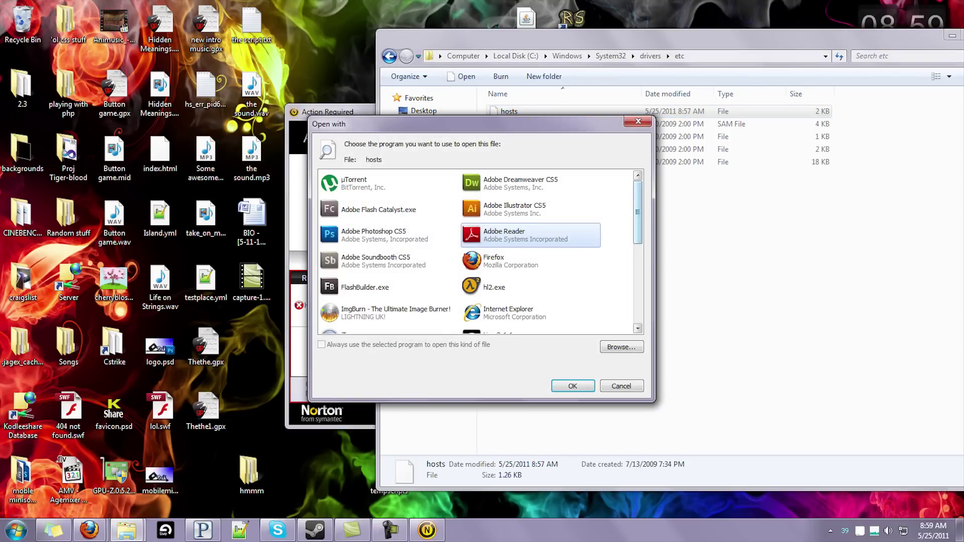
scroll(530, 236, down, 3)
double_click(527, 280)
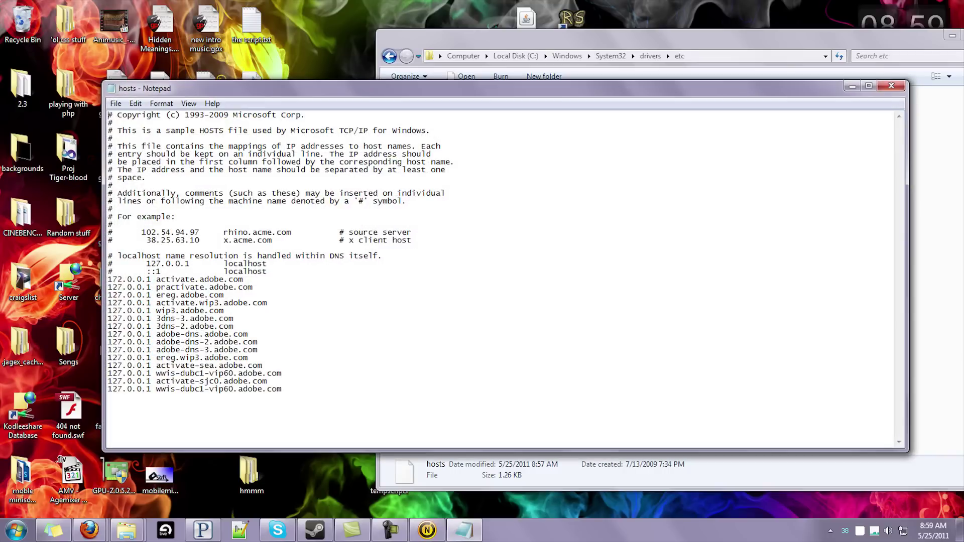
drag(171, 389, 118, 327)
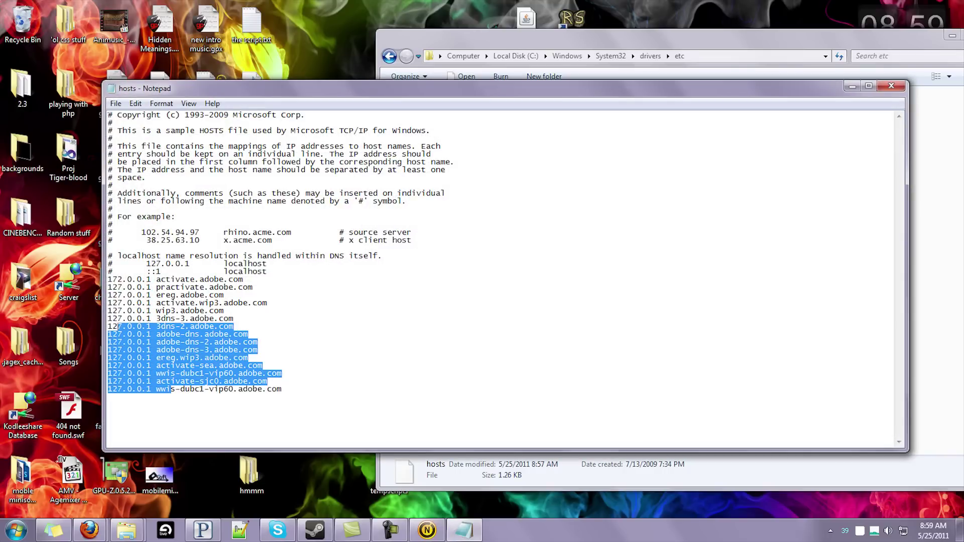
click(292, 374)
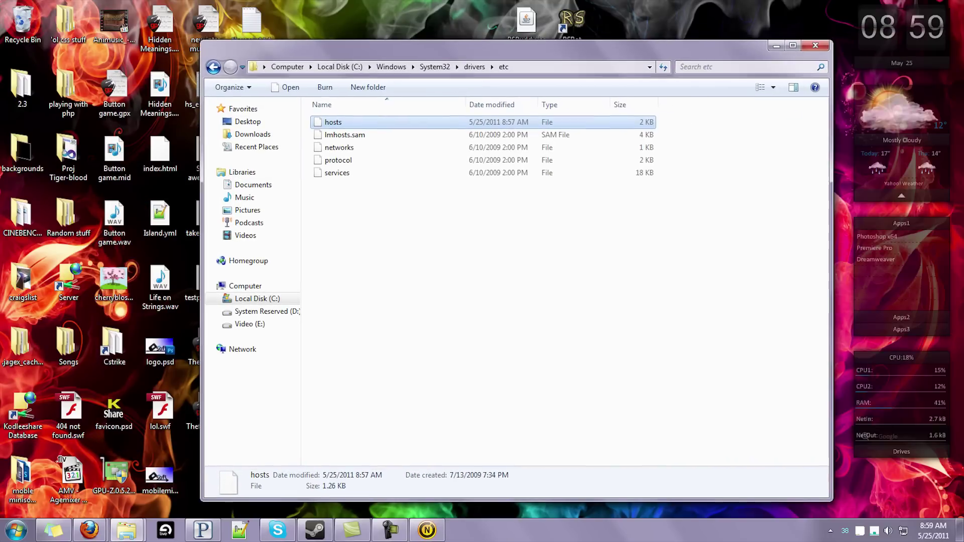